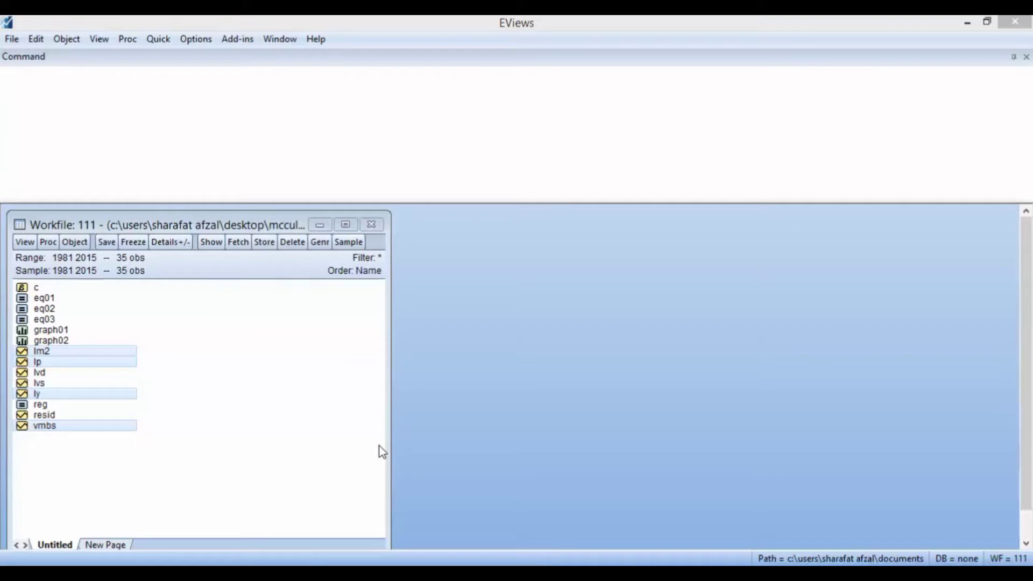
# Select the series lm2, lp, lvd, ly and vmbs together in workfile 111
pyautogui.click(317, 372)
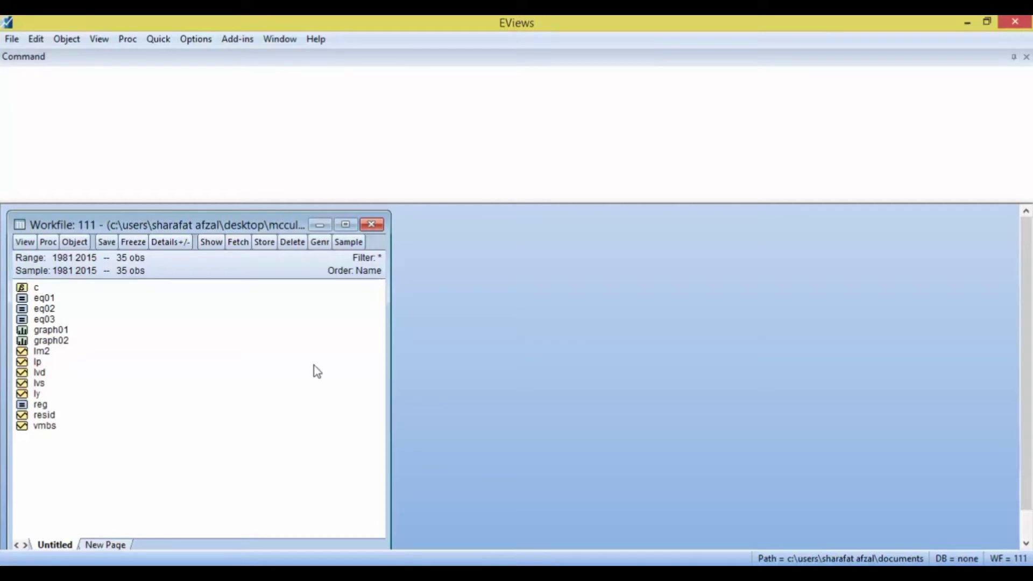
pyautogui.click(47, 355)
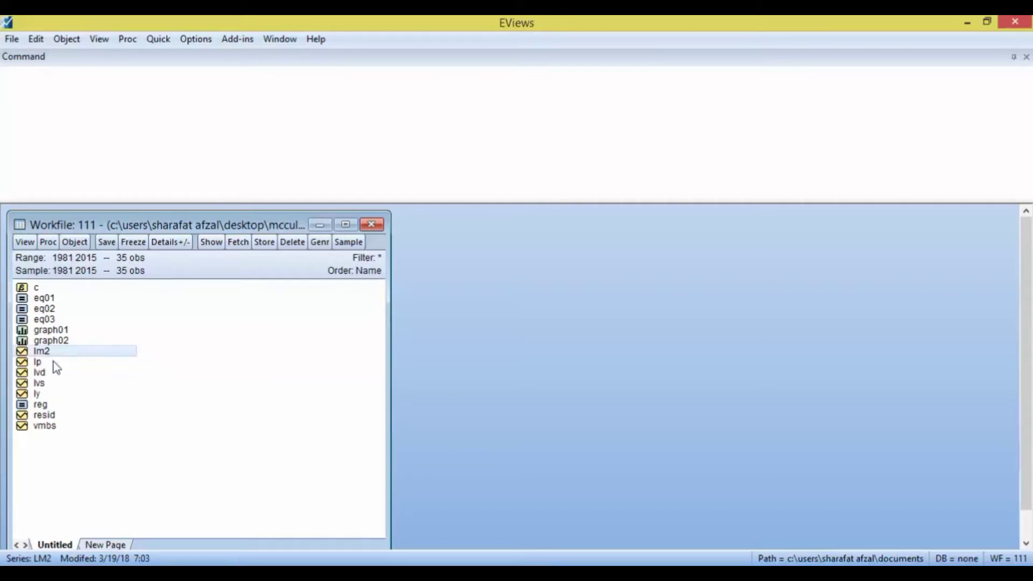
pyautogui.keyDown('ctrl'); pyautogui.click(40, 362); pyautogui.keyUp('ctrl')
pyautogui.keyDown('ctrl'); pyautogui.click(46, 370); pyautogui.keyUp('ctrl')
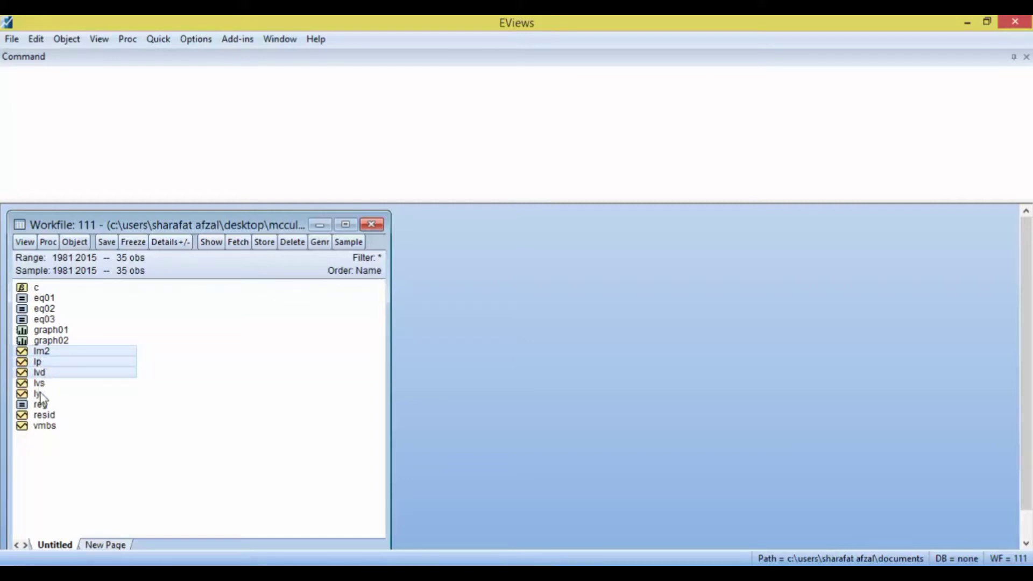
pyautogui.keyDown('ctrl'); pyautogui.click(37, 393); pyautogui.keyUp('ctrl')
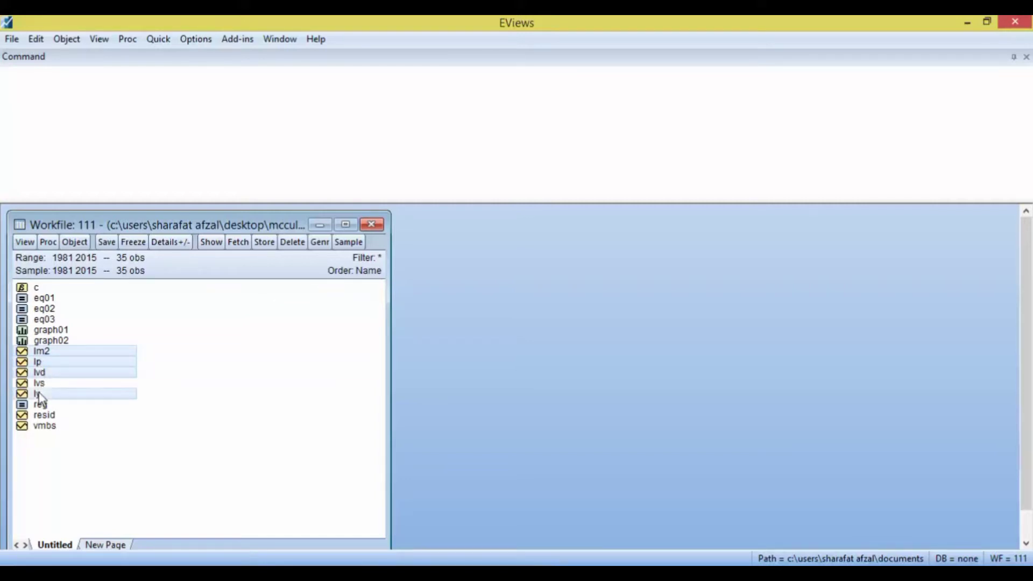
pyautogui.keyDown('ctrl'); pyautogui.click(45, 426); pyautogui.keyUp('ctrl')
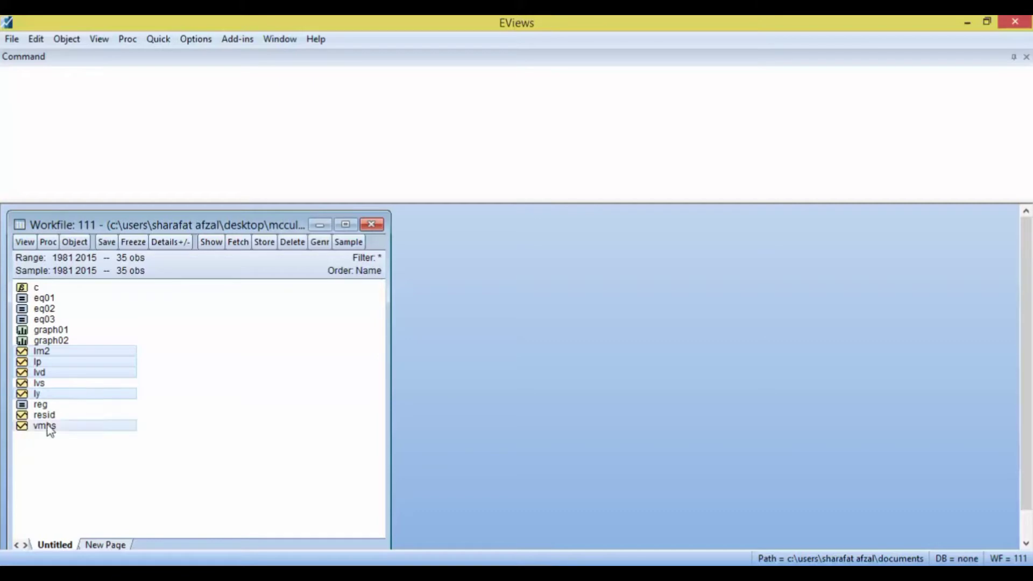
# Estimate a least squares equation of lm2 on lp, lvd, ly, vmbs and c for sample 1981 2015, and discard the untitled equation
pyautogui.rightClick(84, 367)
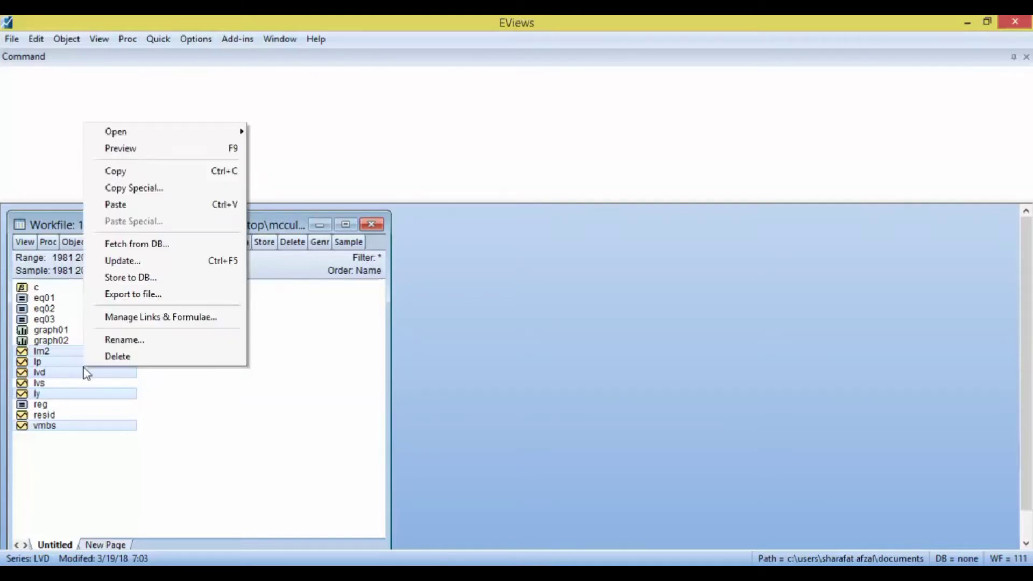
pyautogui.moveTo(187, 134)
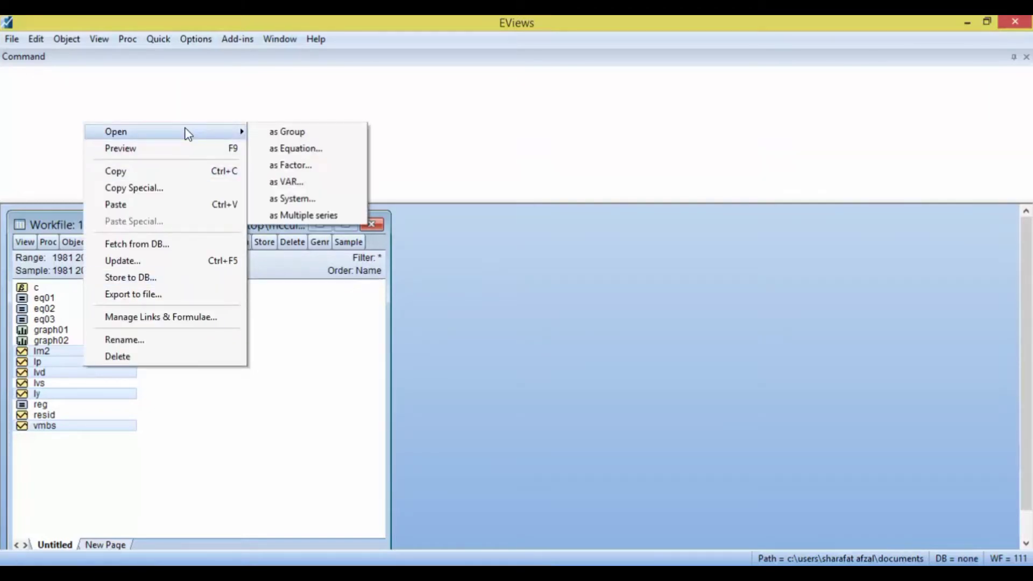
pyautogui.click(275, 148)
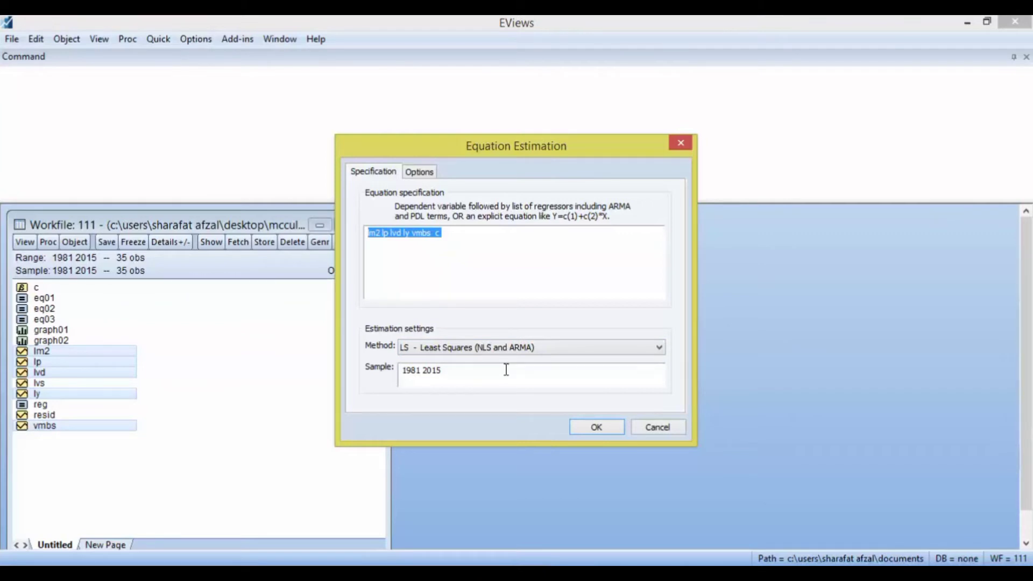
pyautogui.click(584, 426)
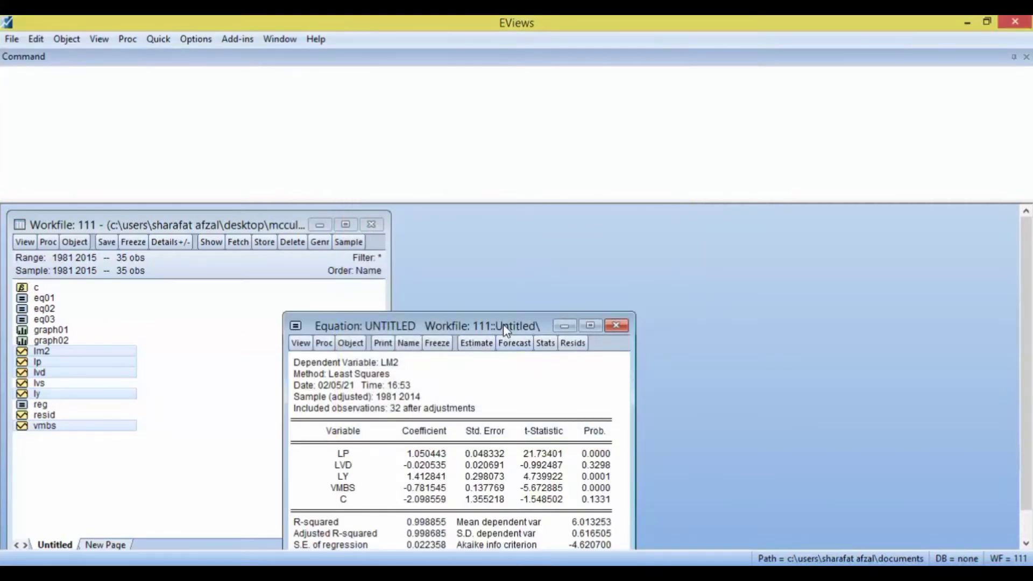
pyautogui.moveTo(502, 324); pyautogui.dragTo(560, 204)
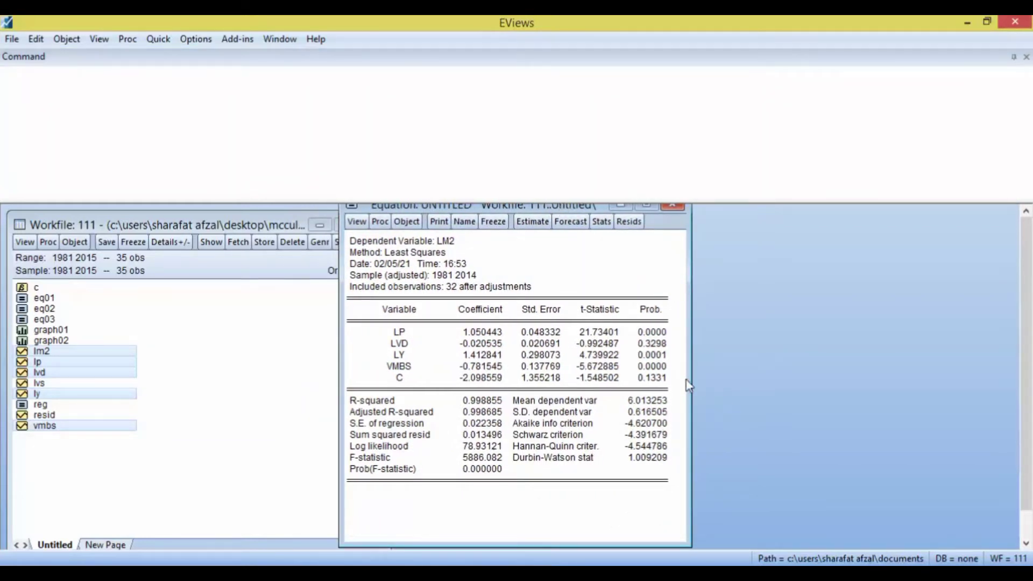
pyautogui.moveTo(687, 380); pyautogui.dragTo(792, 377)
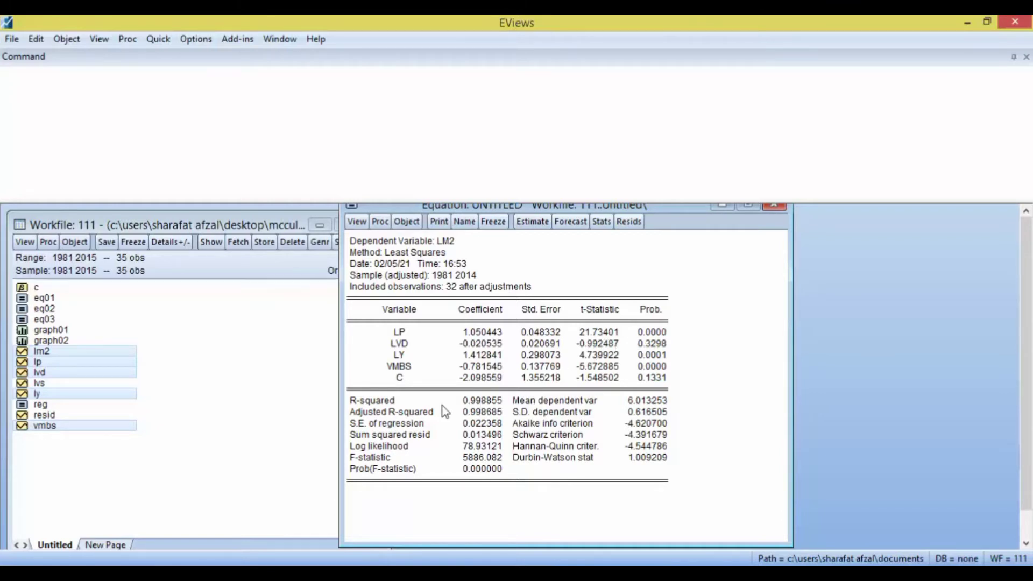
pyautogui.click(774, 207)
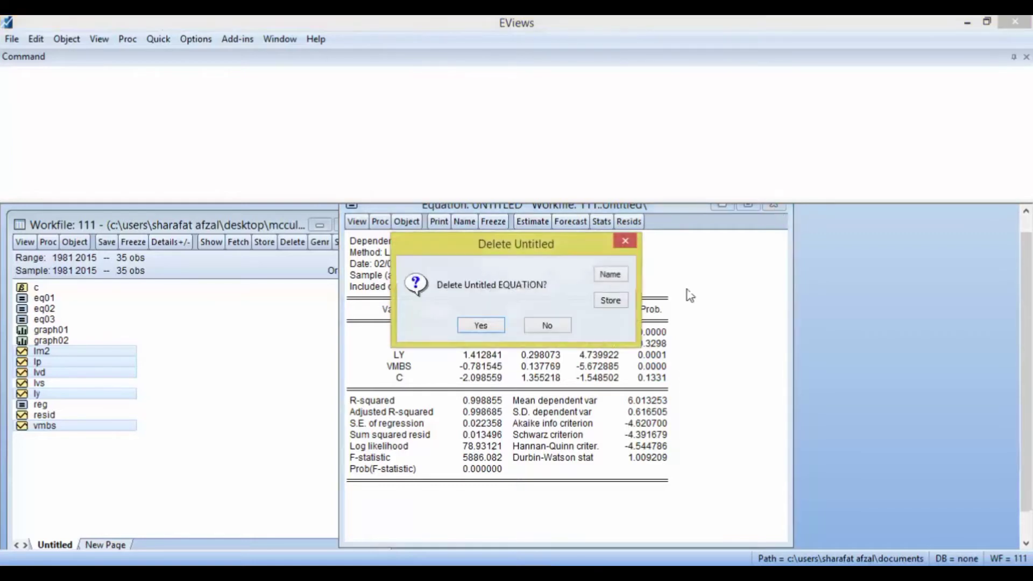
pyautogui.click(479, 325)
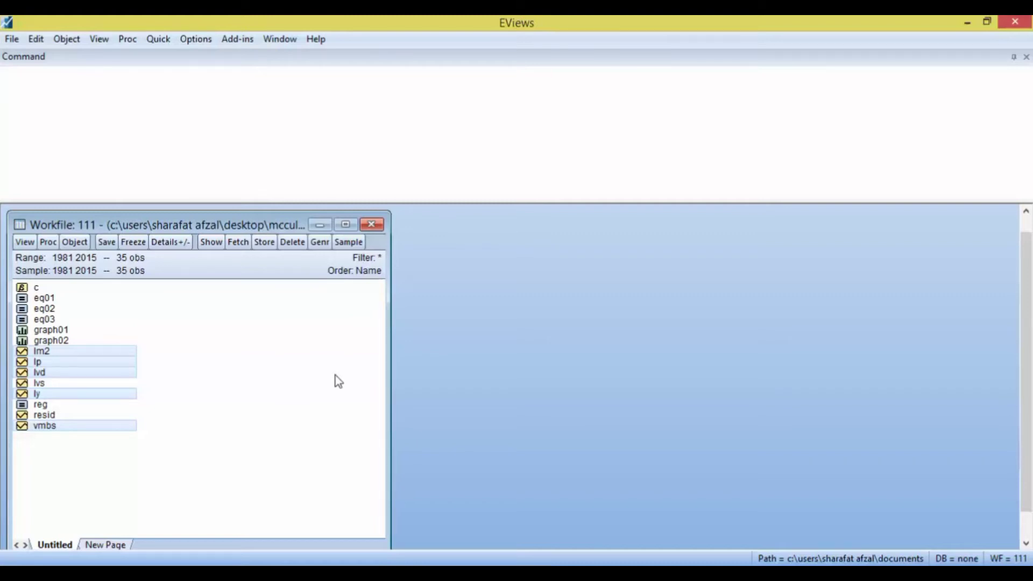
# Open the selected series lm2, lp, lvd, ly and vmbs as a group and move its window up into view
pyautogui.rightClick(86, 361)
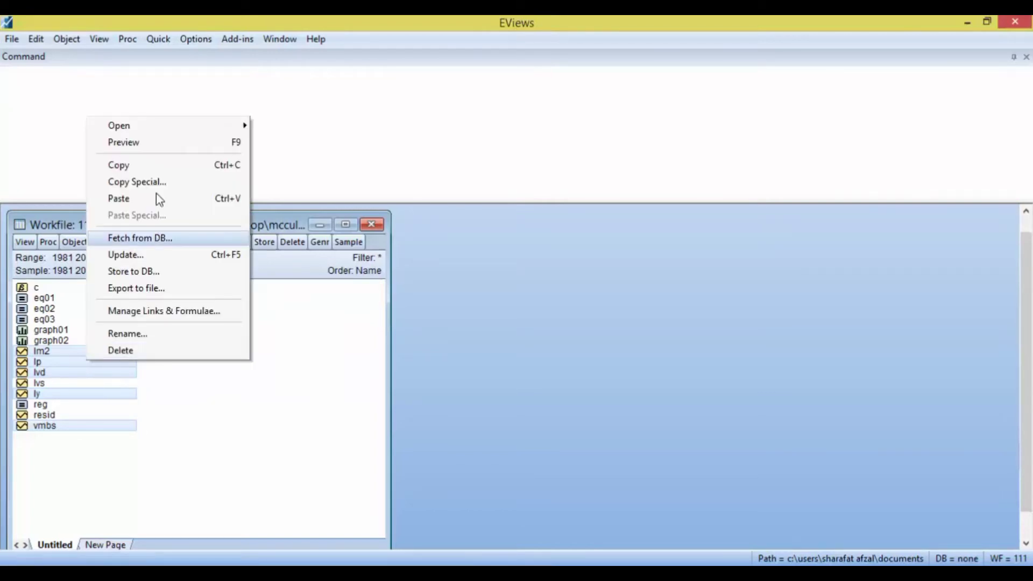
pyautogui.moveTo(206, 127)
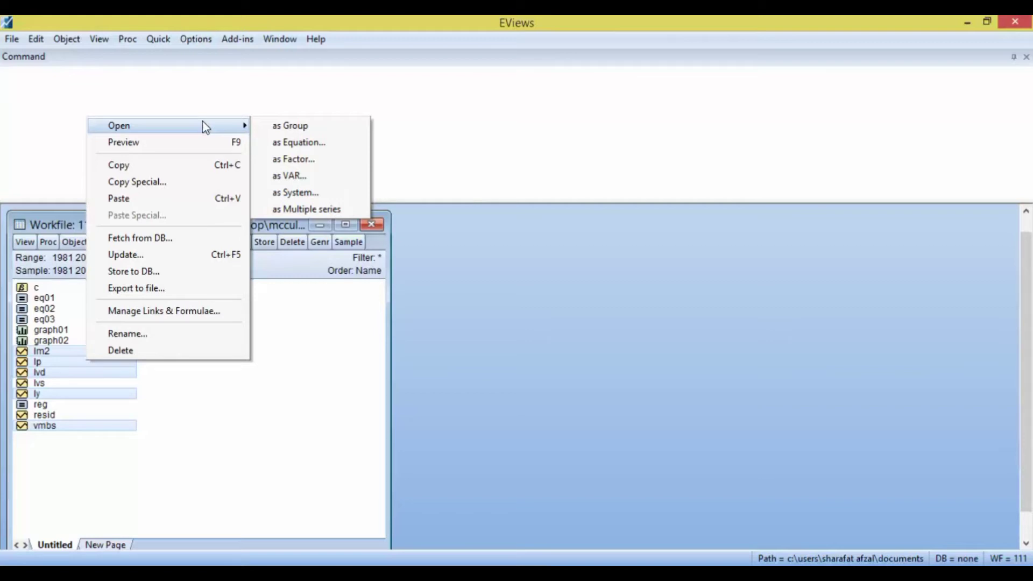
pyautogui.click(286, 128)
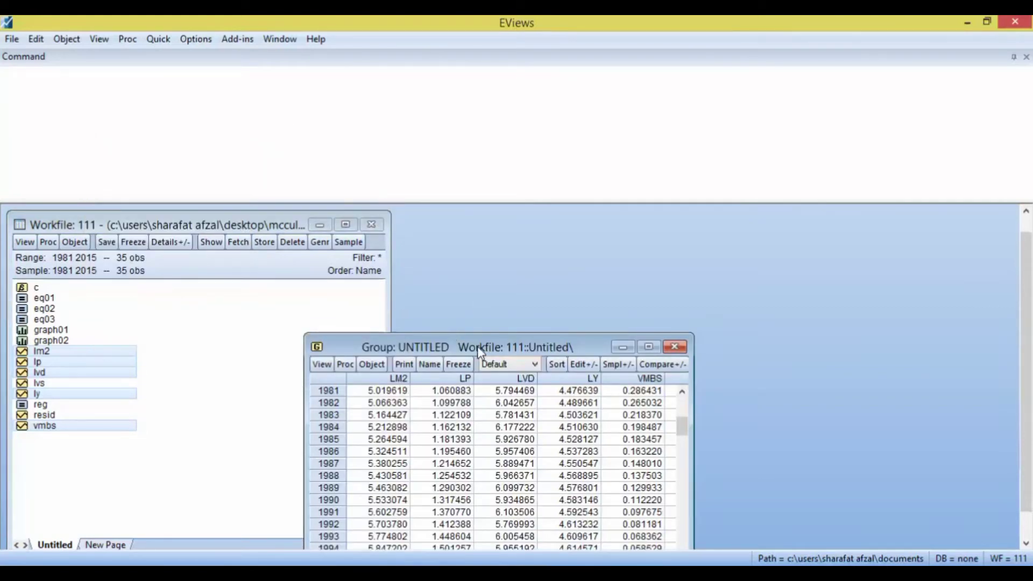
pyautogui.moveTo(476, 346); pyautogui.dragTo(476, 209)
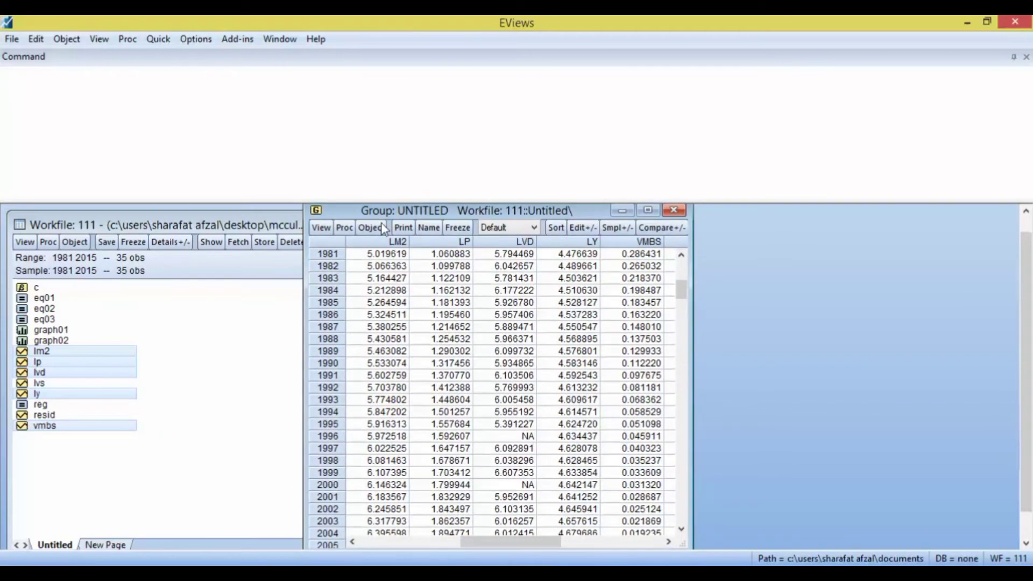
# Display the group's descriptive statistics for the common sample and widen the window to fit all five series
pyautogui.click(325, 233)
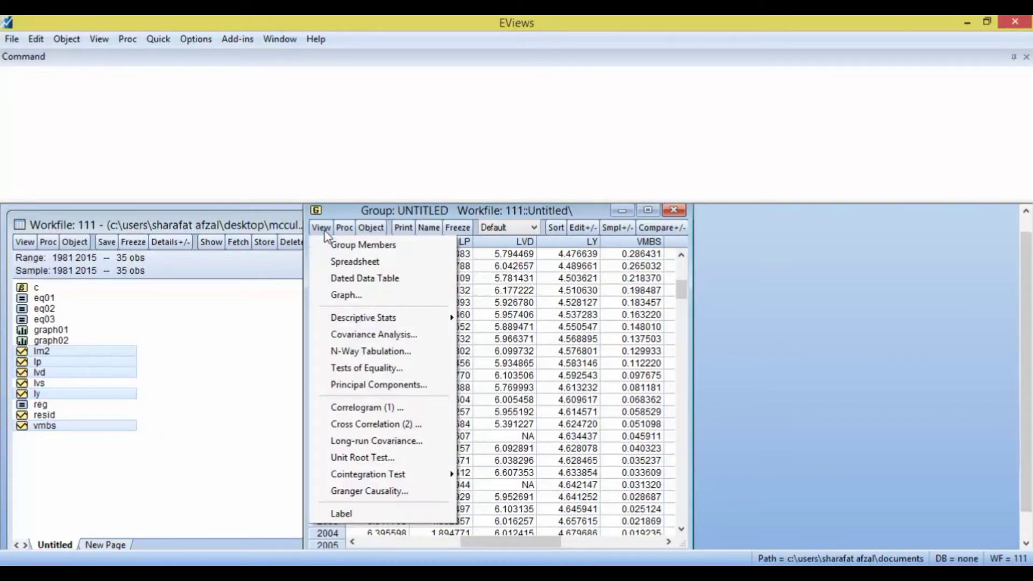
pyautogui.moveTo(396, 320)
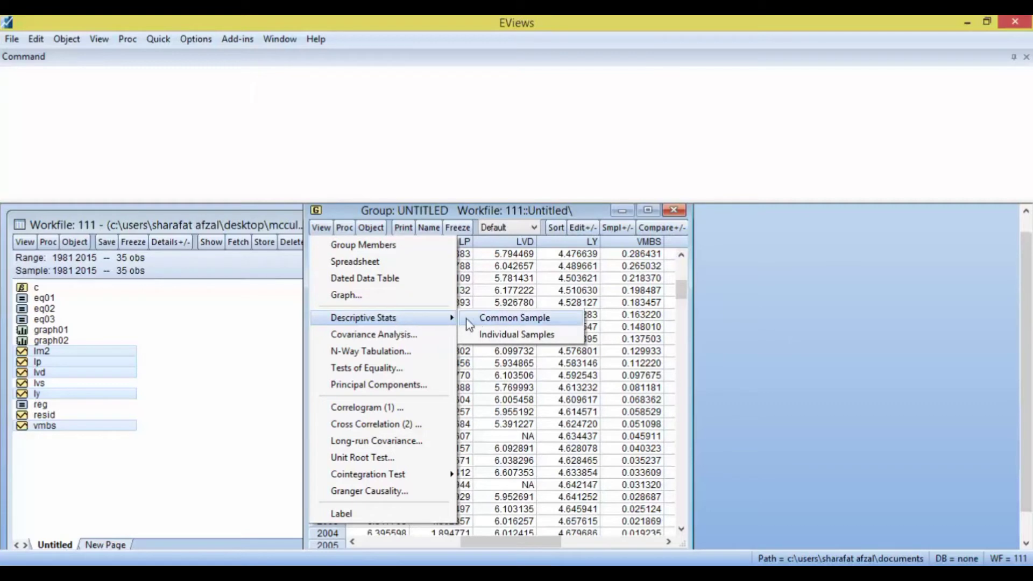
pyautogui.click(487, 317)
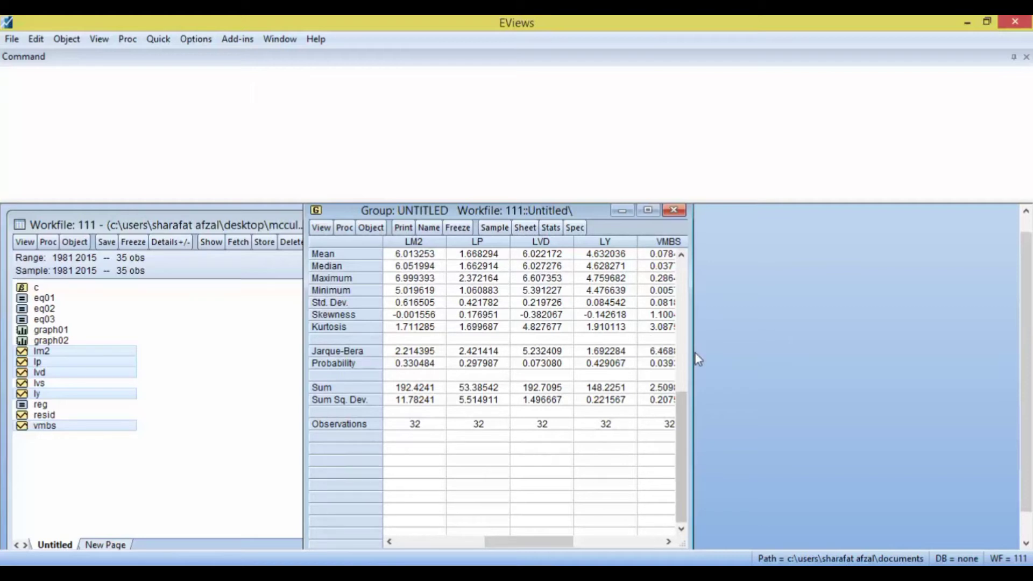
pyautogui.moveTo(692, 353); pyautogui.dragTo(871, 344)
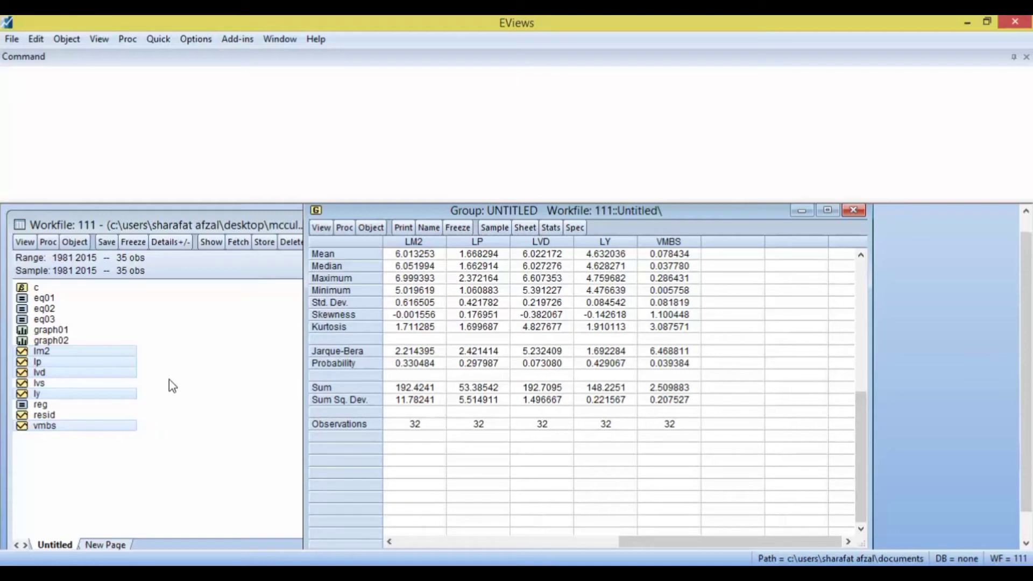
# Reopen the selected series as a new group, deleting the existing untitled group, and move the new window into view
pyautogui.rightClick(70, 362)
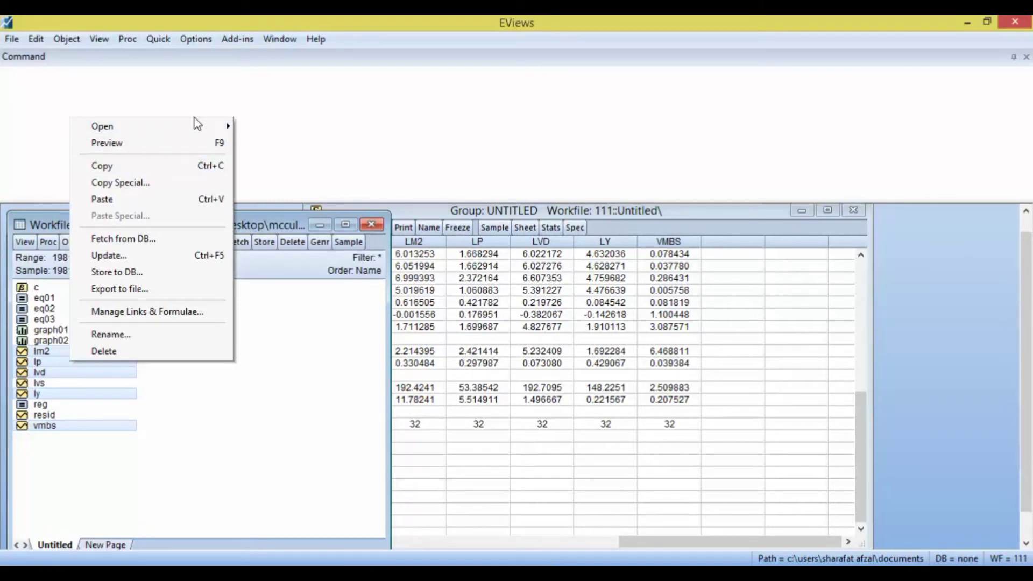
pyautogui.moveTo(198, 127)
pyautogui.click(262, 126)
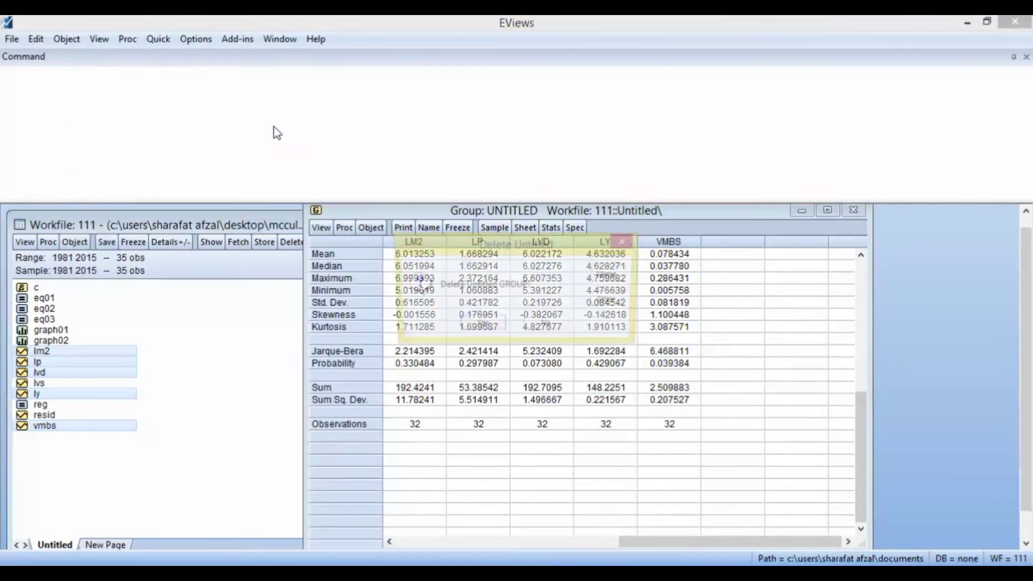
pyautogui.click(471, 327)
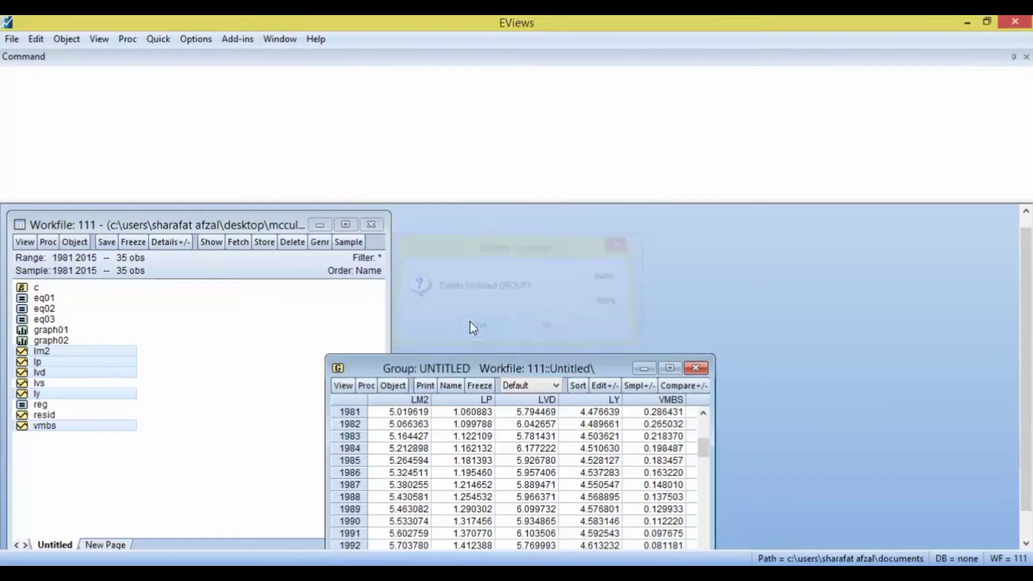
pyautogui.moveTo(448, 217); pyautogui.dragTo(434, 204)
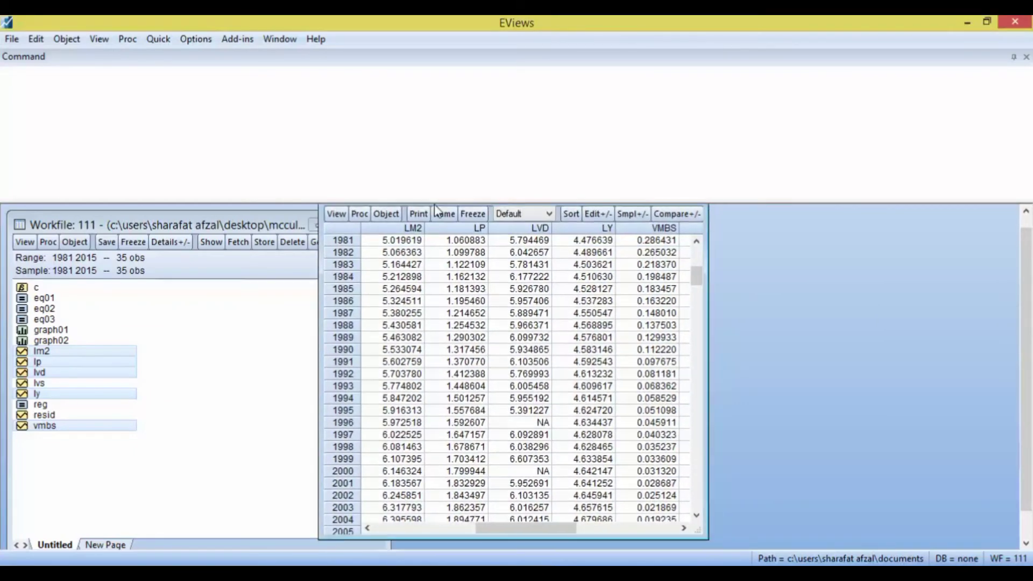
# Show the common-sample descriptive statistics of the new group and widen its window to include the VMBS column
pyautogui.click(335, 214)
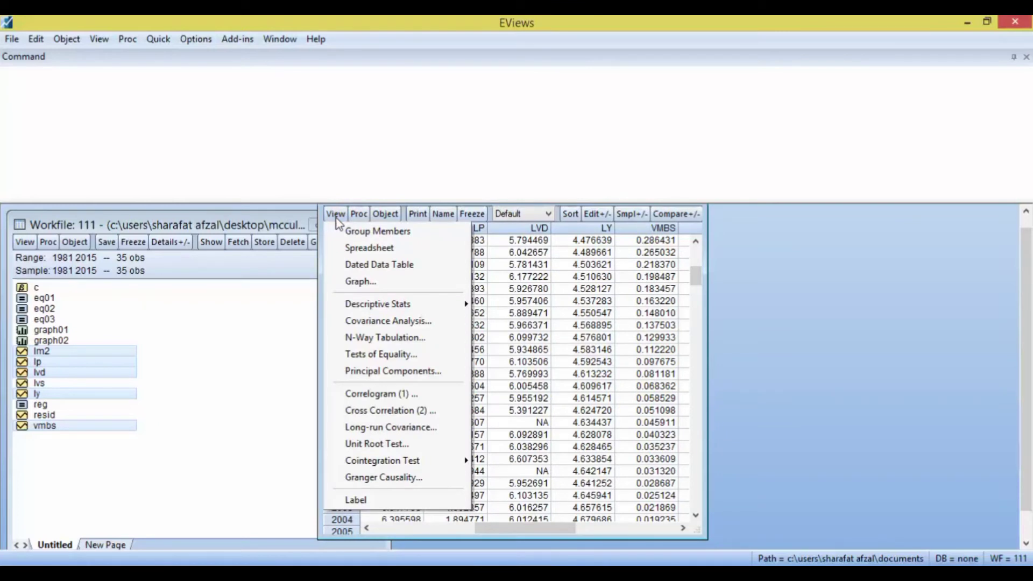
pyautogui.moveTo(424, 311)
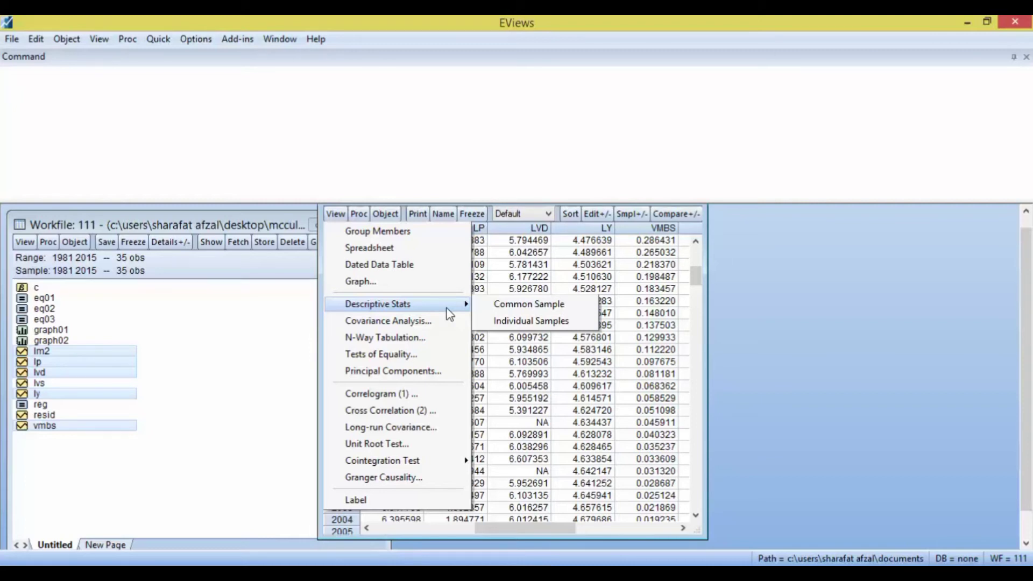
pyautogui.click(531, 308)
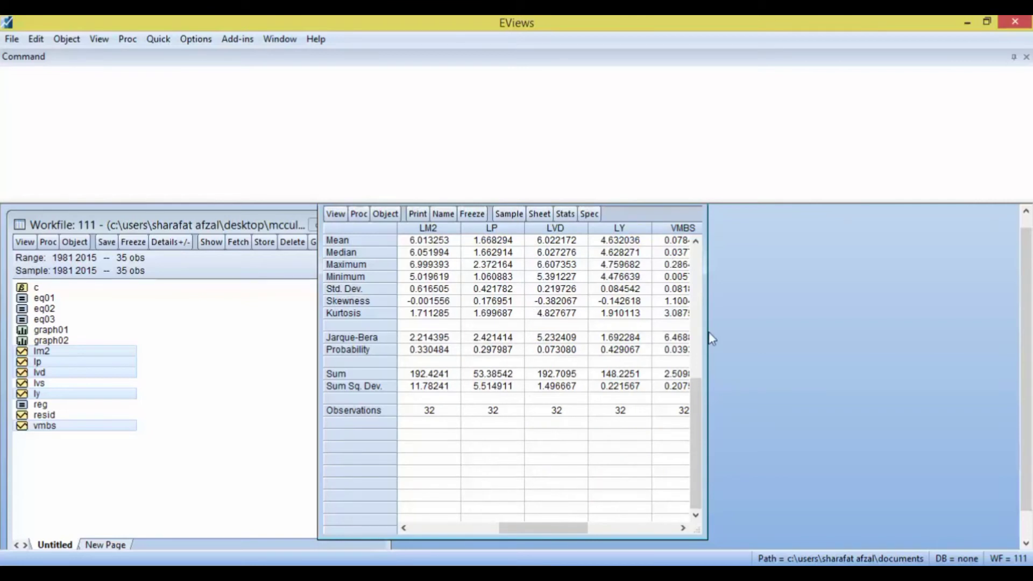
pyautogui.moveTo(704, 349); pyautogui.dragTo(842, 335)
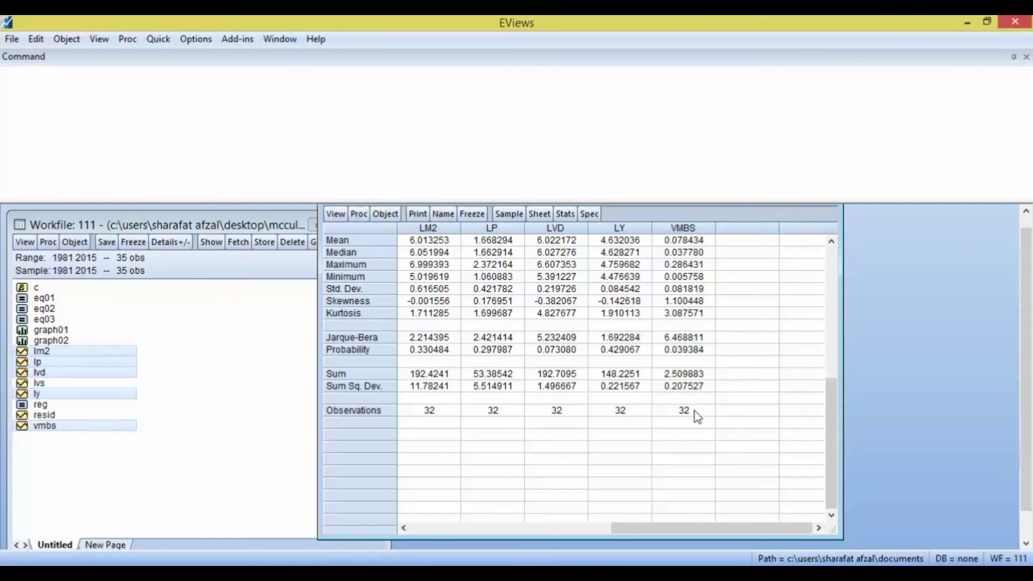
# Copy the descriptive statistics table from Mean through Observations as text, with numbers as displayed and no header information
pyautogui.moveTo(695, 410); pyautogui.dragTo(380, 245)
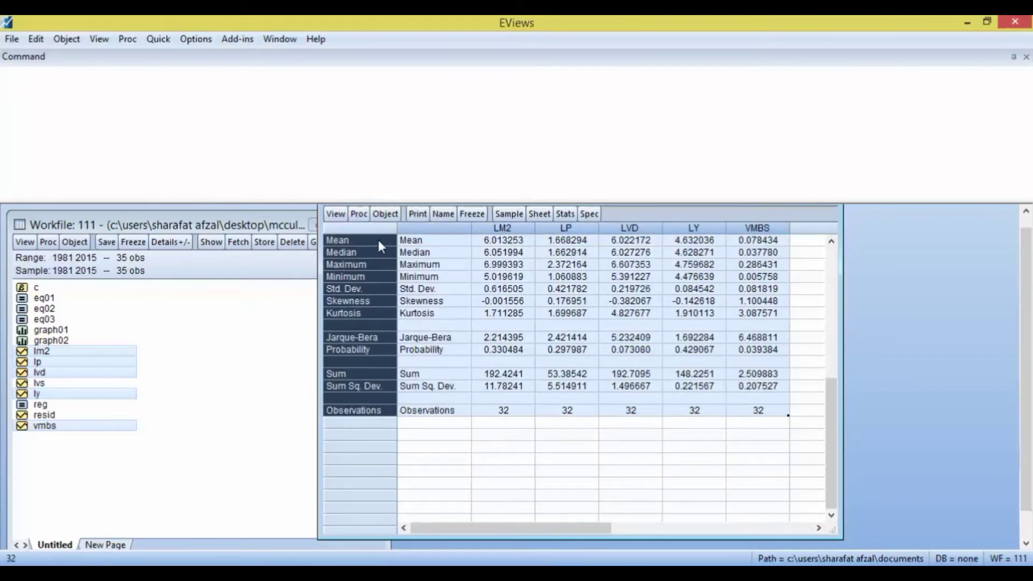
pyautogui.rightClick(379, 245)
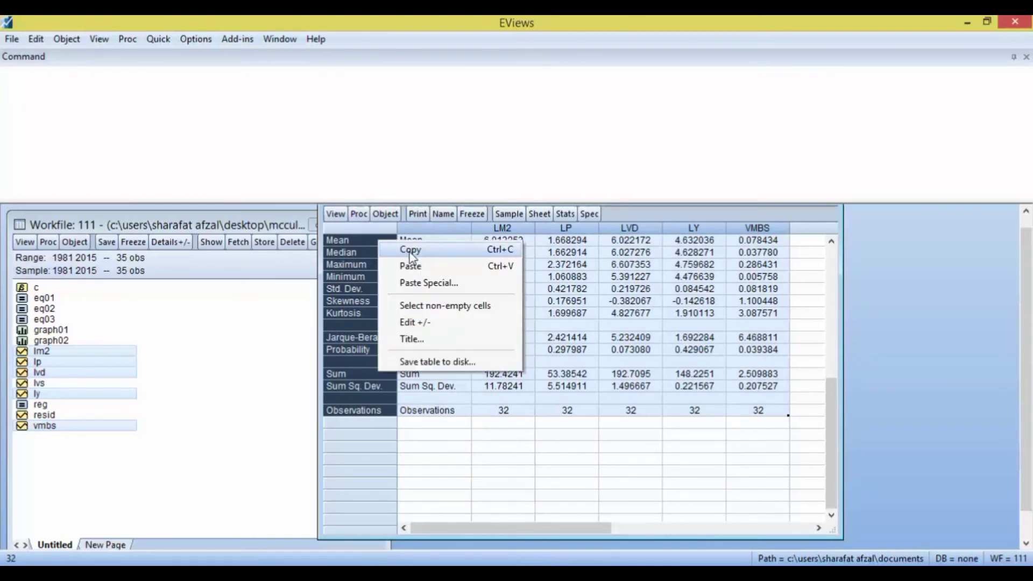
pyautogui.click(410, 256)
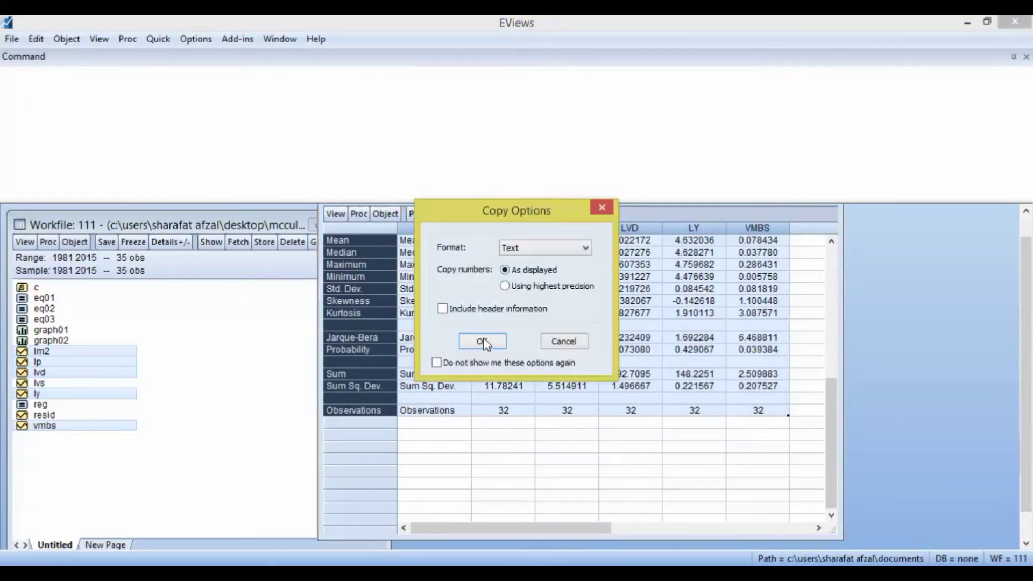
pyautogui.click(483, 342)
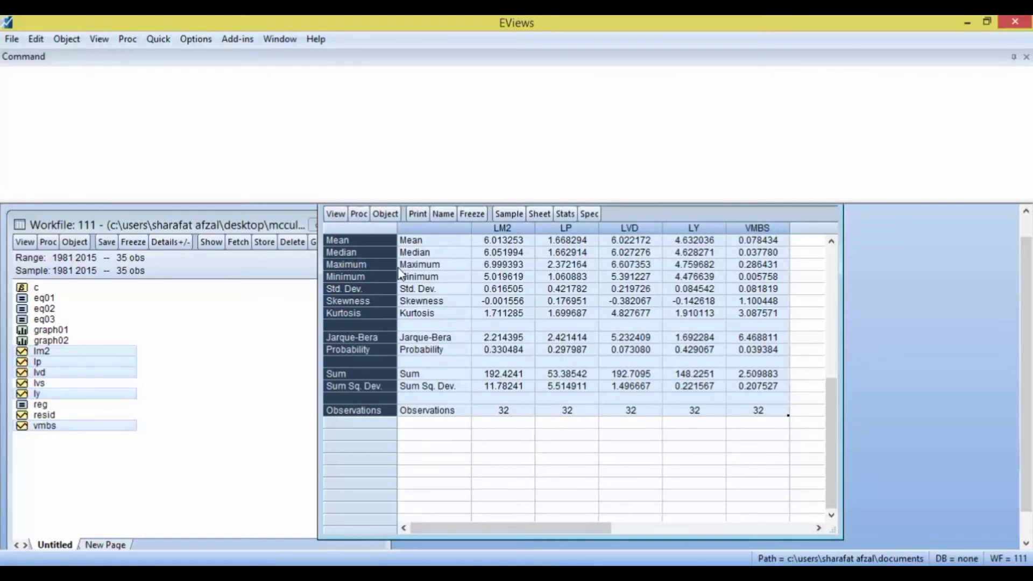
pyautogui.click(339, 217)
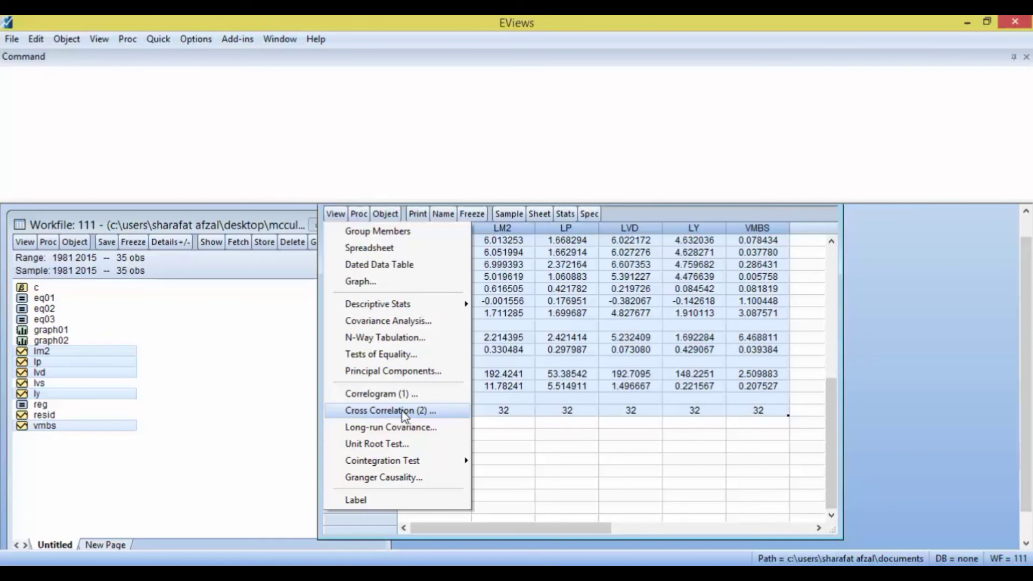
pyautogui.click(214, 339)
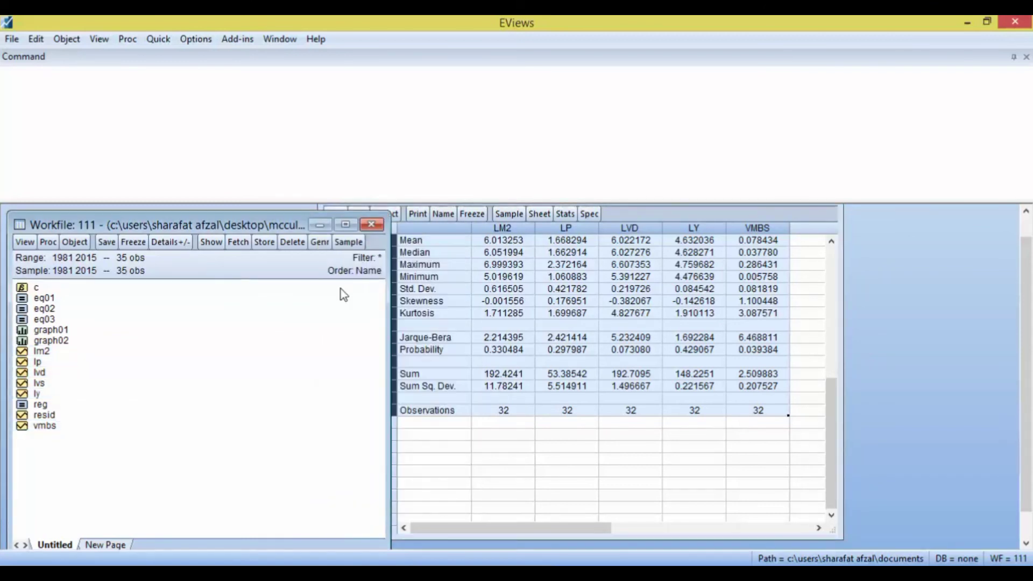
# Bring the group window forward and display the cross correlogram of LM2 and LP with 16 lags included
pyautogui.click(336, 209)
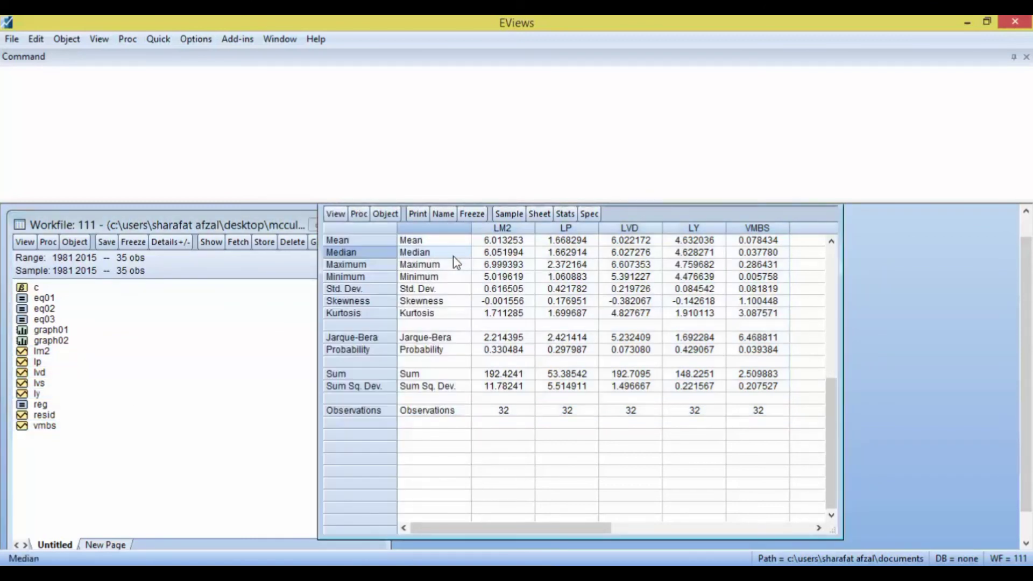
pyautogui.click(335, 216)
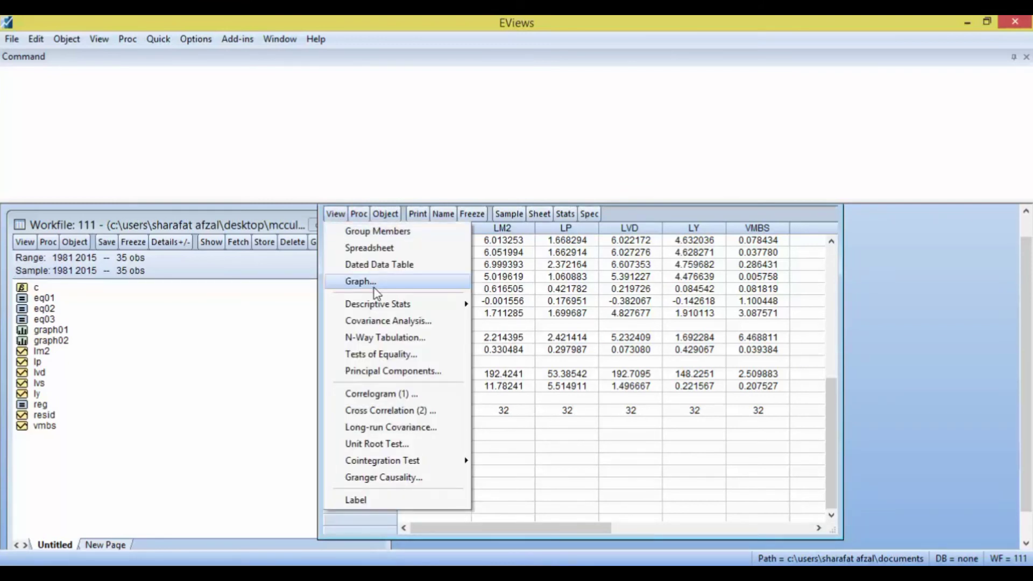
pyautogui.click(415, 412)
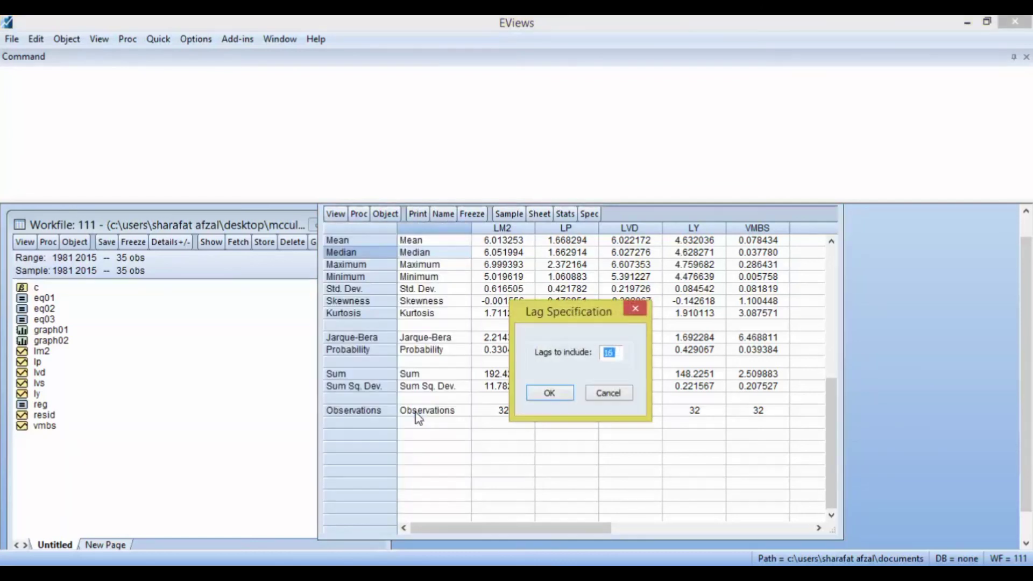
pyautogui.click(549, 395)
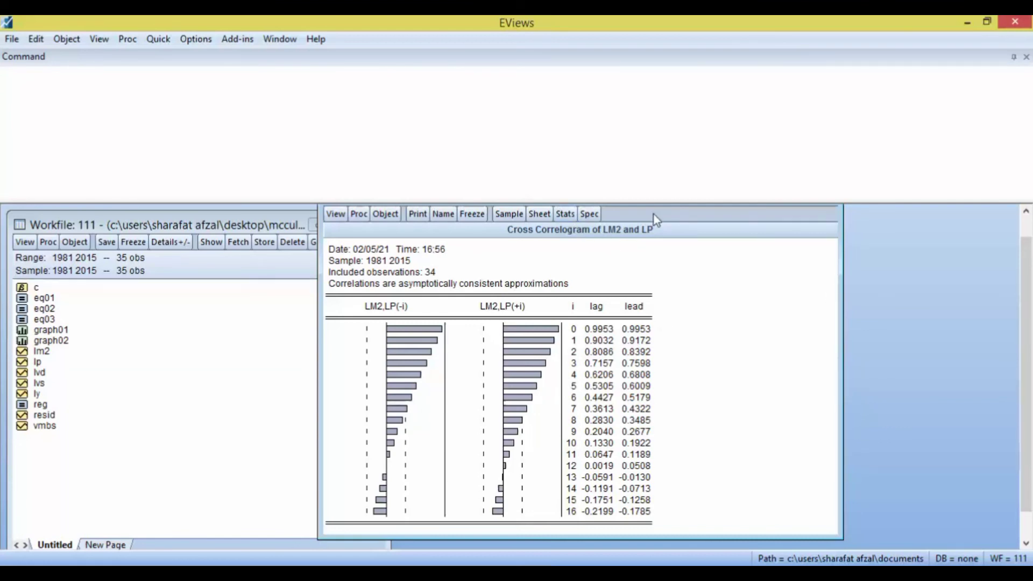
# Bring up the sample choices for the group's descriptive statistics
pyautogui.click(334, 215)
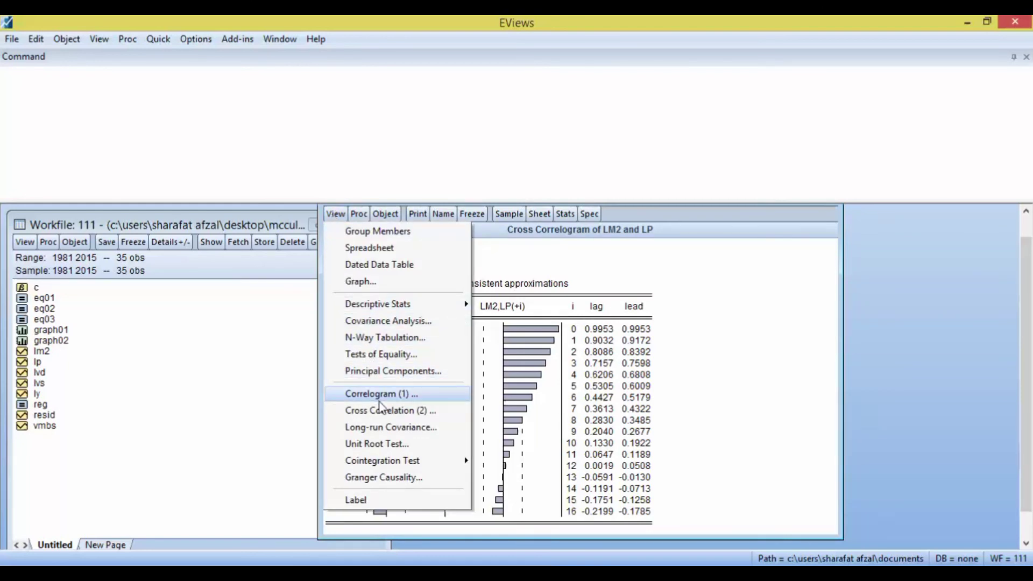
pyautogui.moveTo(420, 463)
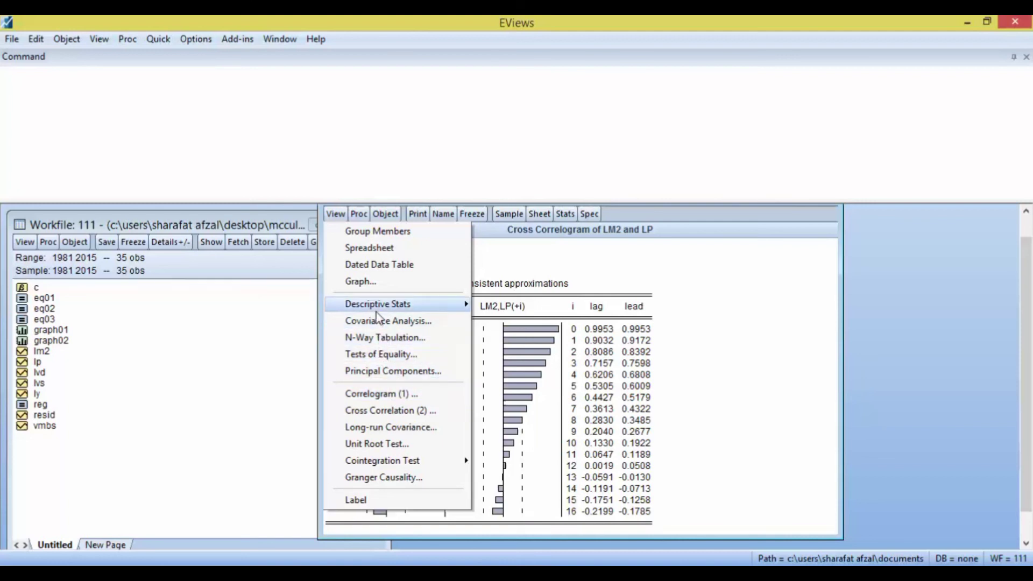
pyautogui.moveTo(376, 311)
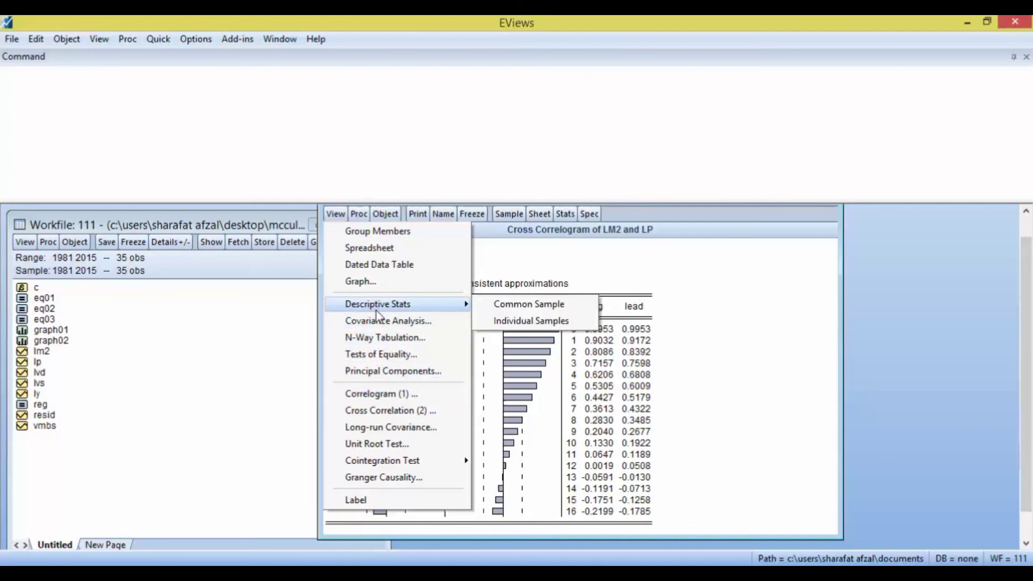